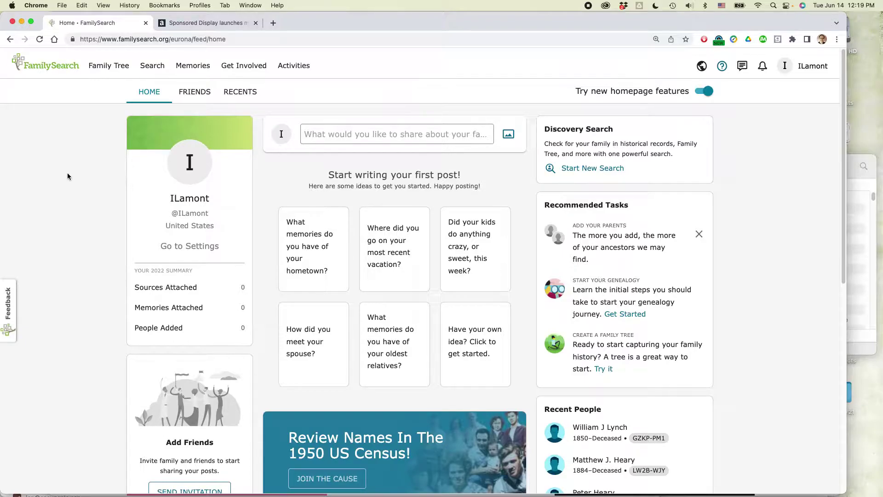
Step: Open the historical records search and find the "United States Census, 1930" collection by searching collection titles for "1930 census"
click(151, 66)
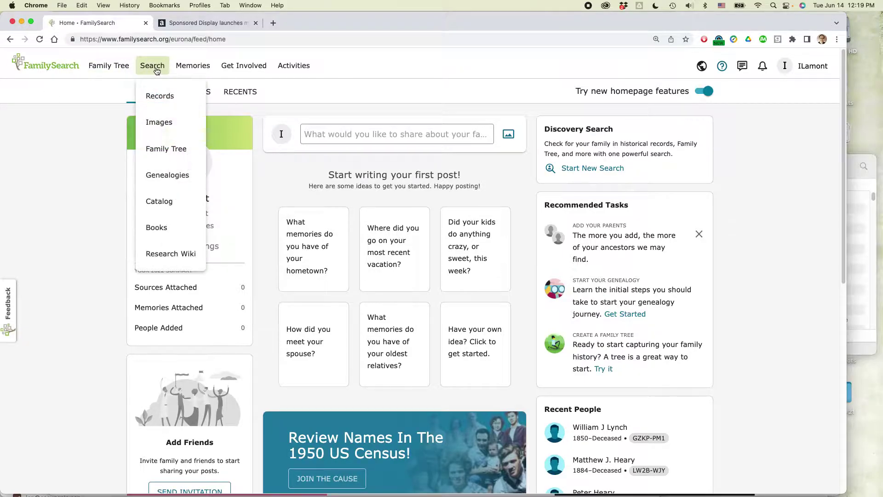
click(184, 97)
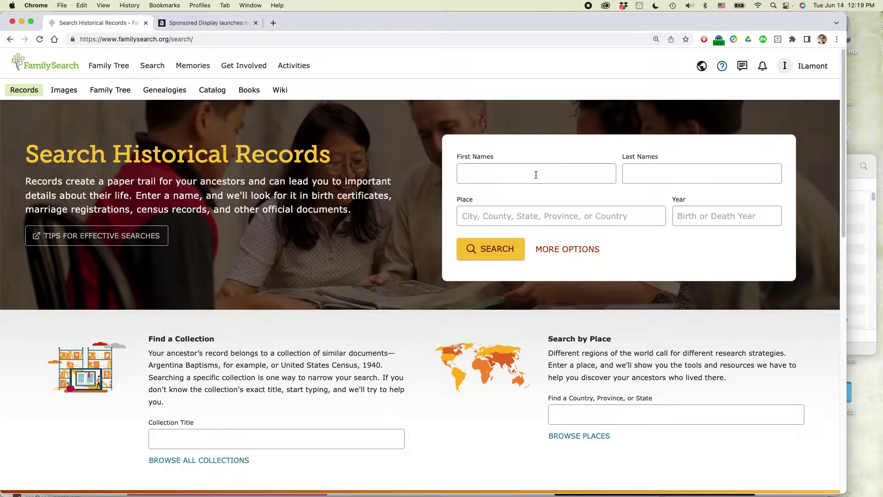
drag(147, 339, 218, 343)
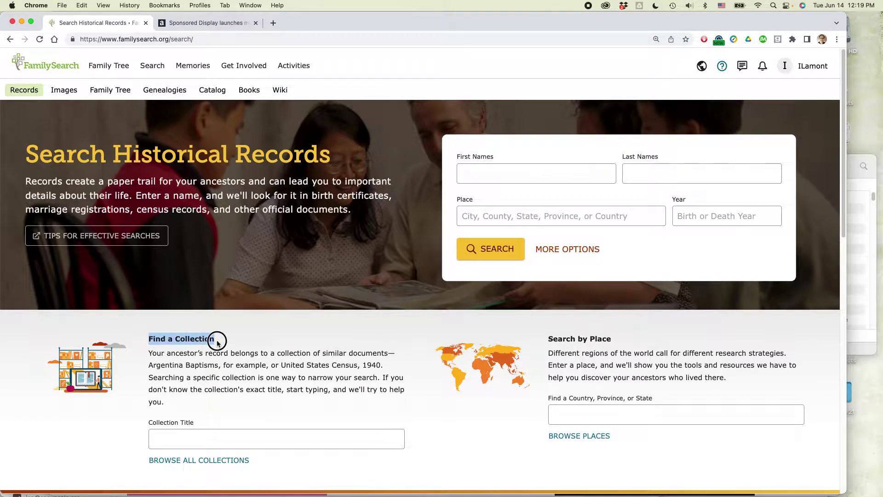
click(184, 436)
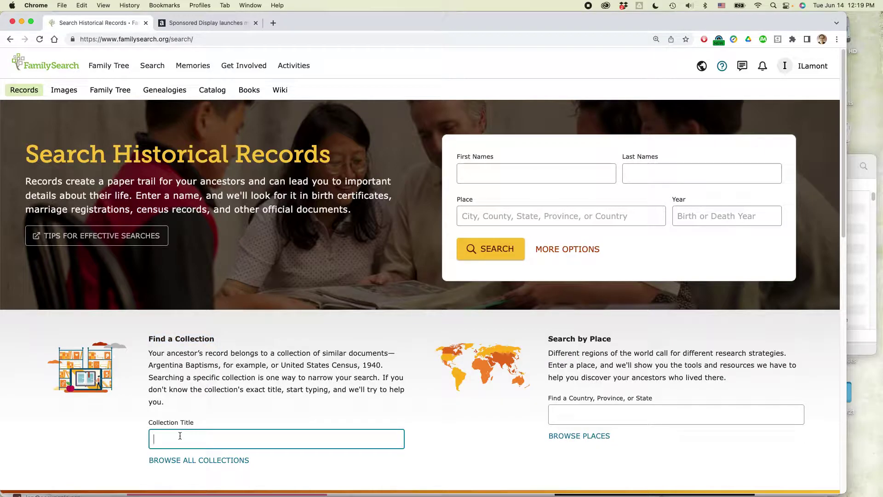
text(1930 ce)
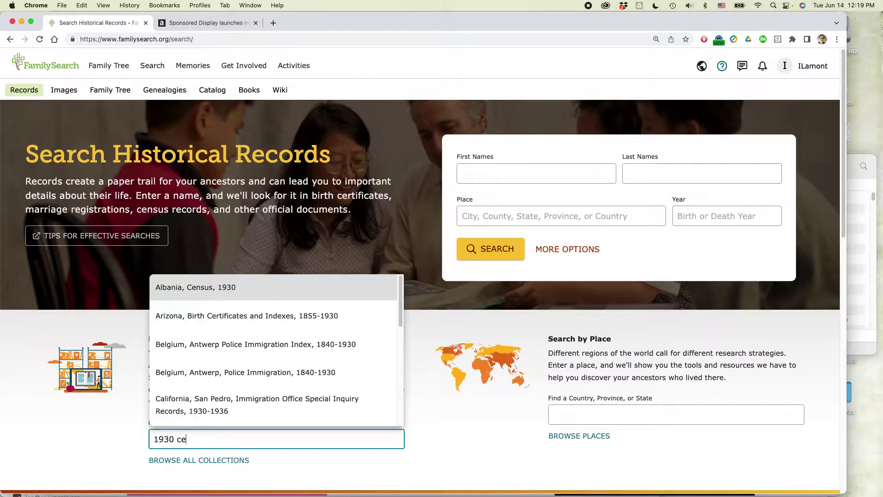
text(nsus)
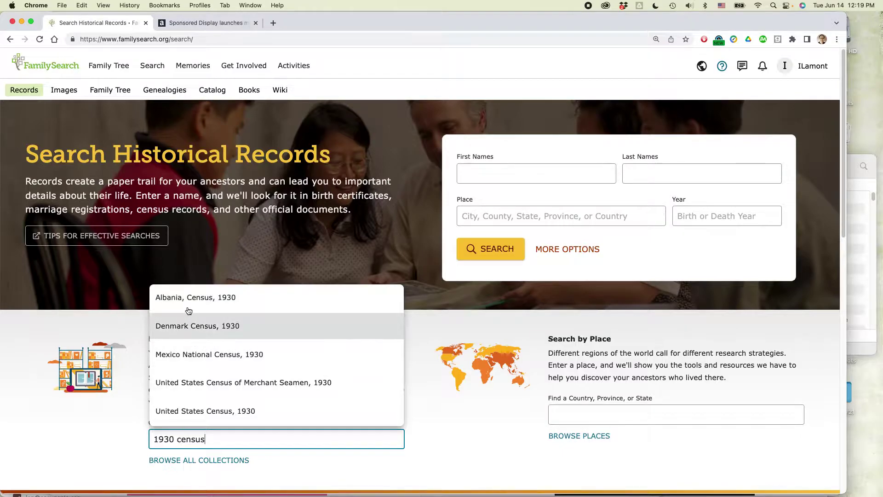
click(208, 414)
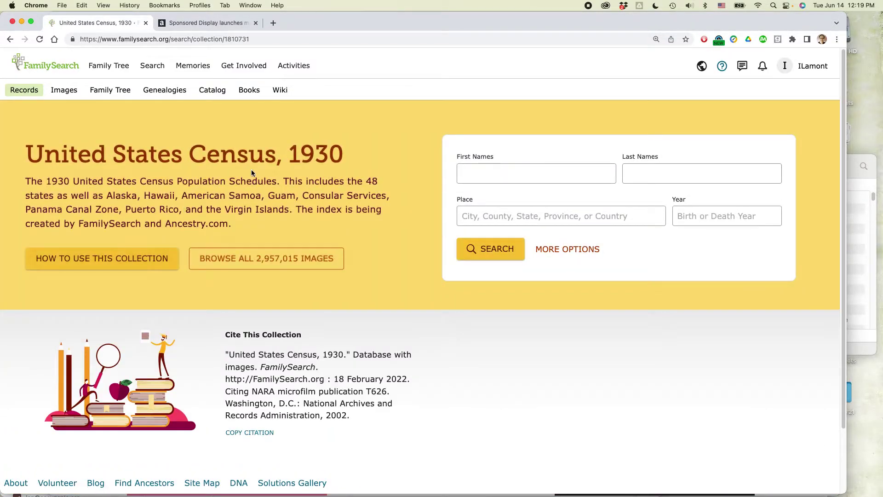
Step: Search the collection for the ancestor's first and last name with Texas as the place
click(478, 171)
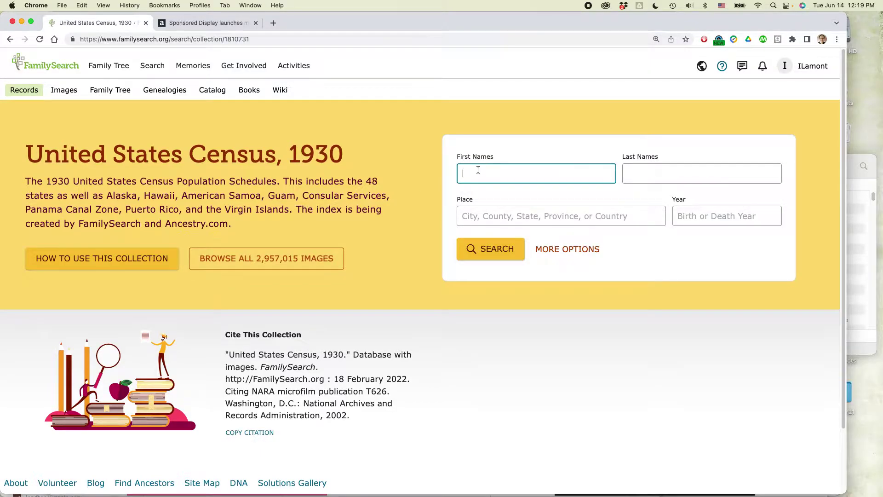
text(Marcus)
key(Tab)
text(Smith)
double_click(464, 199)
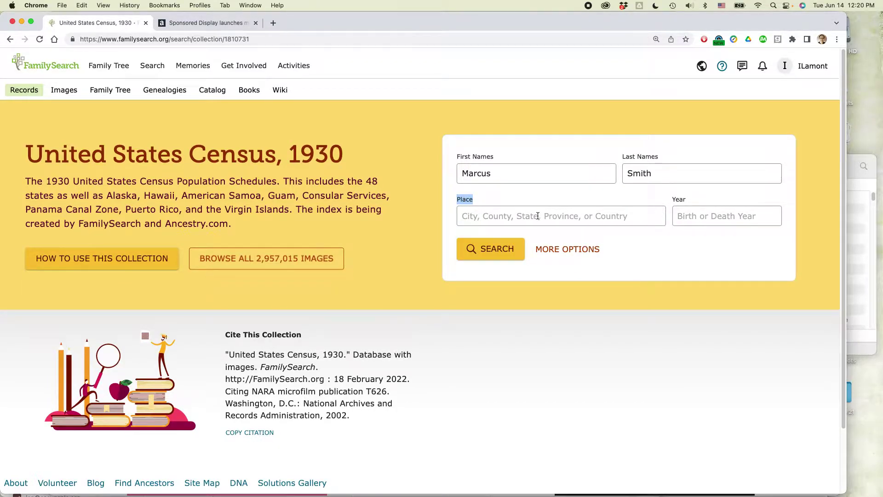
click(495, 219)
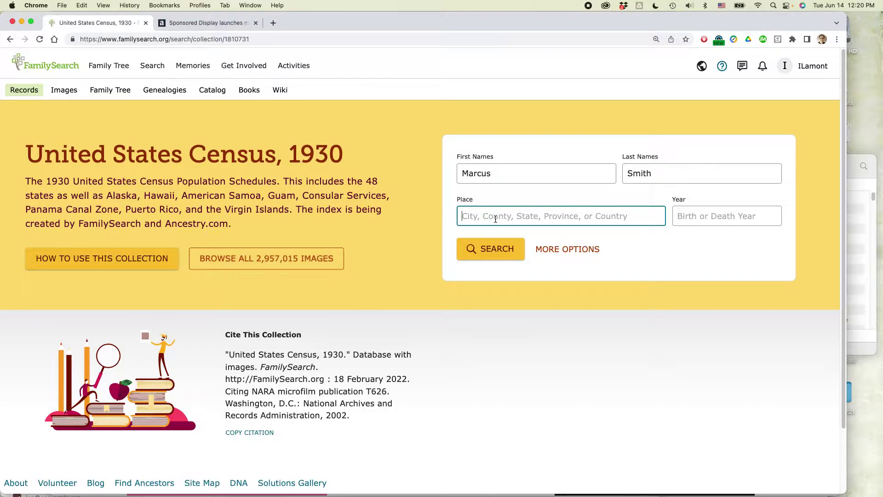
text(Texas)
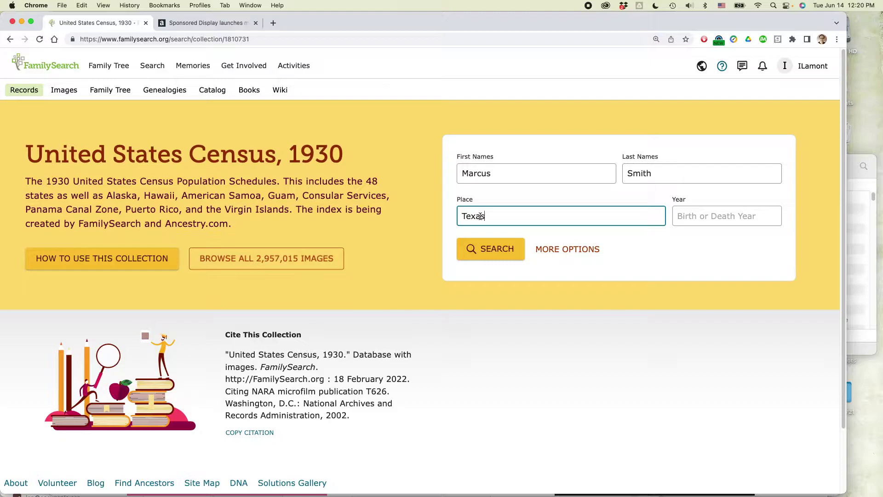
click(497, 256)
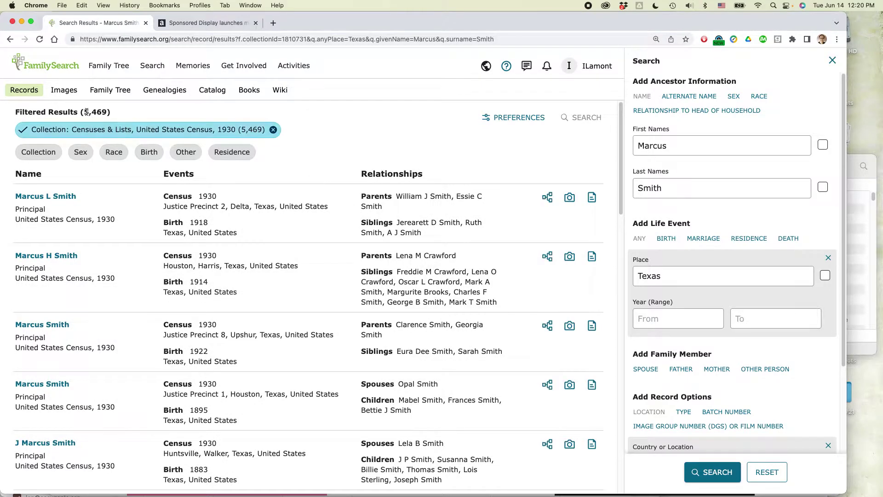
drag(84, 111, 107, 111)
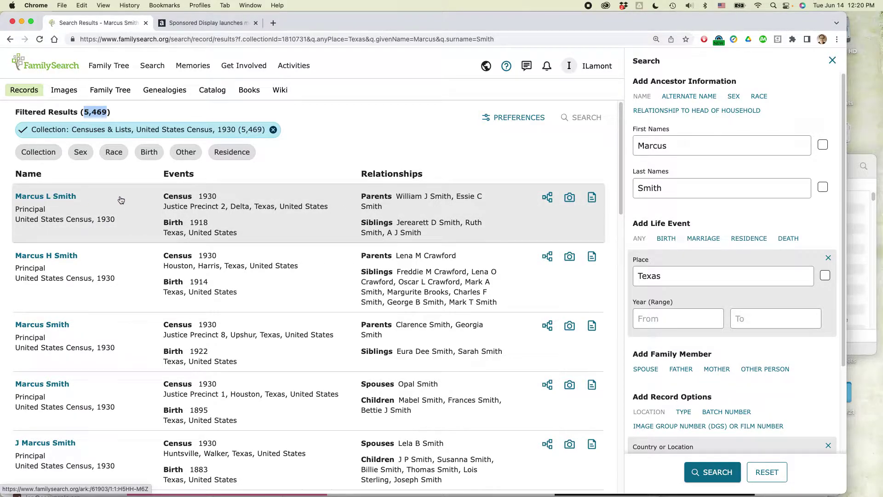
Step: Open the first result's original census image and enlarge it to read the matching household's handwritten entries
click(575, 204)
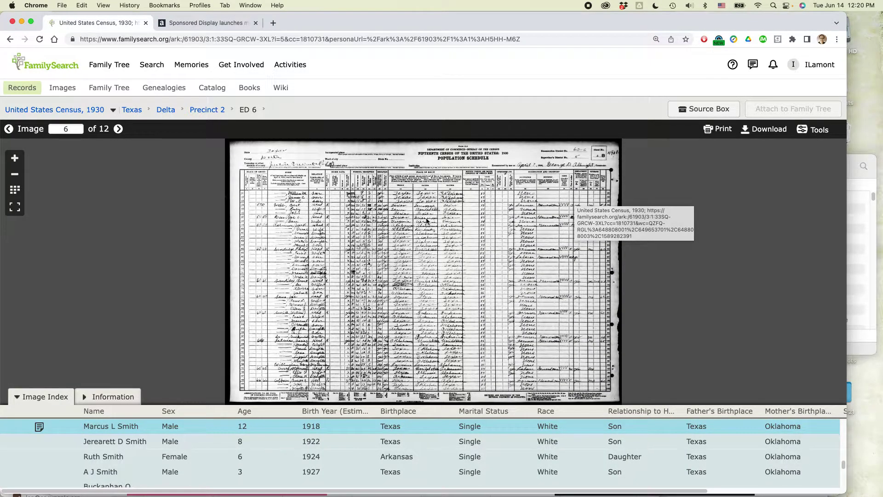
click(15, 159)
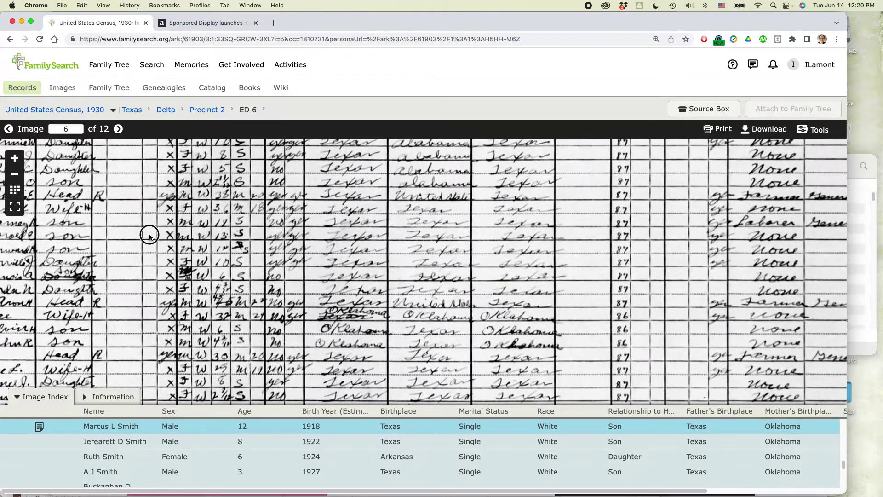
click(327, 246)
drag(326, 246, 520, 250)
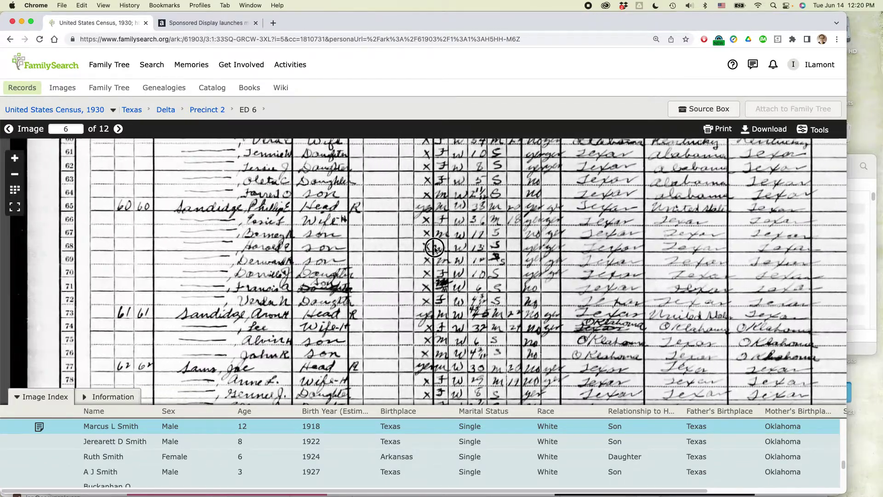
drag(343, 225, 344, 303)
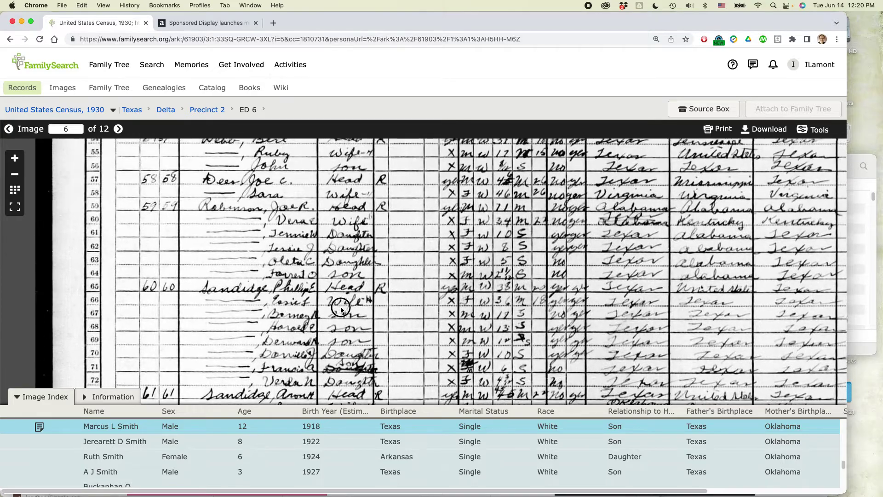
mouse_move(319, 249)
mouse_down()
mouse_move(325, 296)
mouse_move(290, 286)
mouse_move(289, 265)
mouse_up()
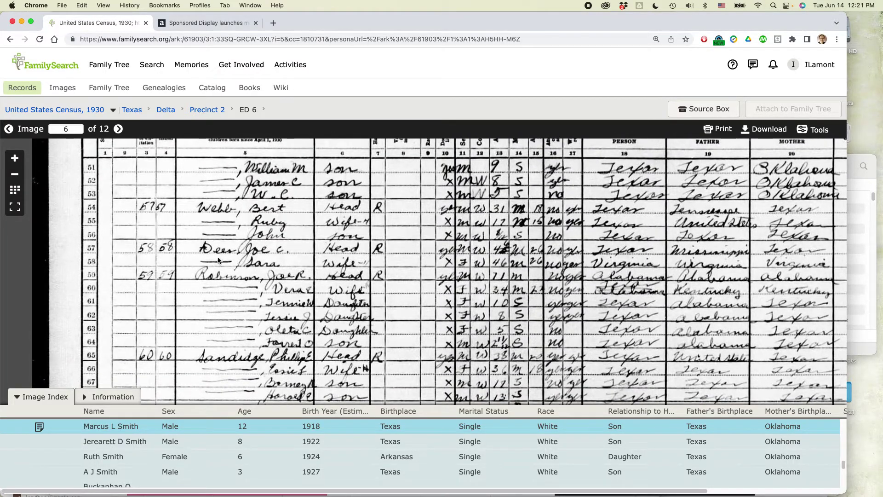
scroll(226, 282, down, 5)
scroll(224, 286, down, 7)
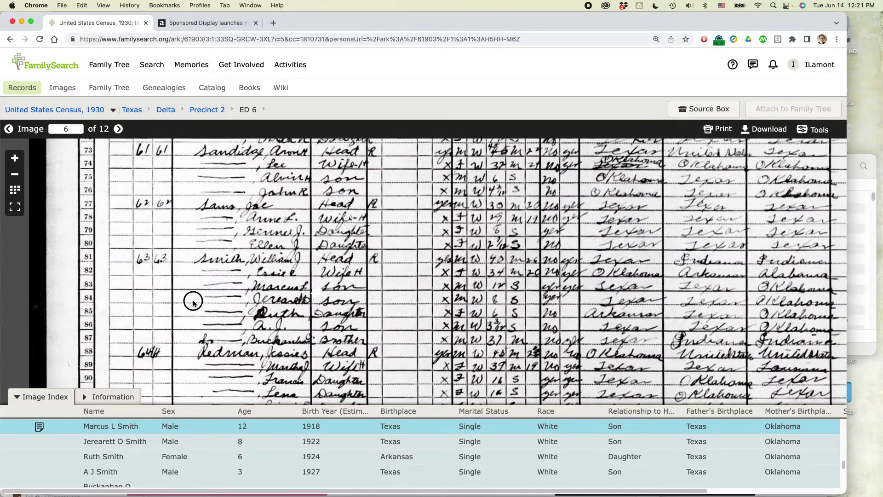
drag(193, 301, 188, 298)
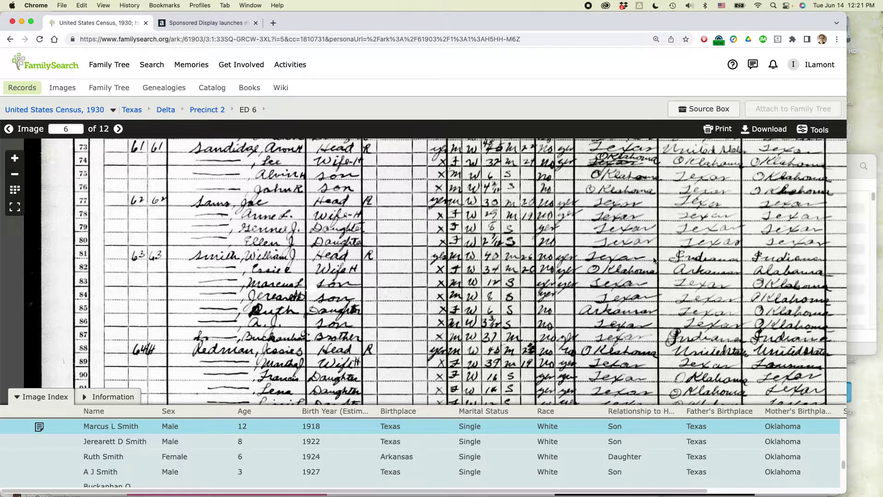
Step: Download the census page image as a JPG into the Lynch genealogy folder
click(781, 132)
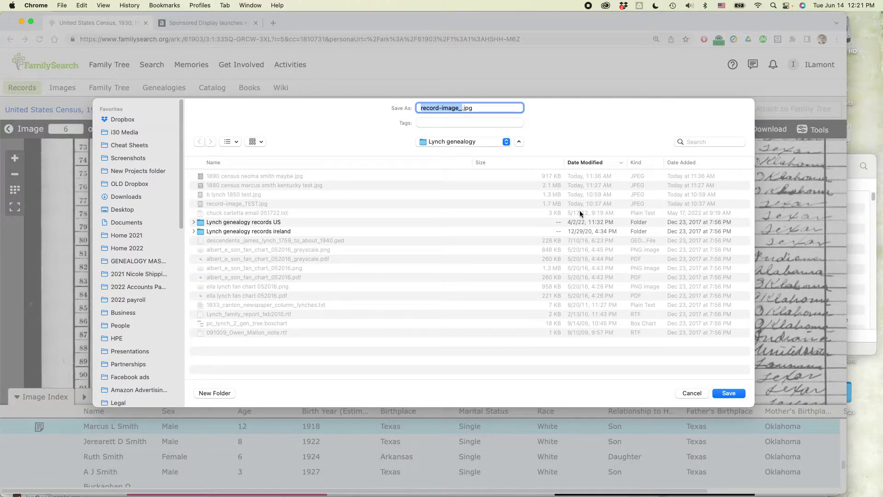
click(731, 393)
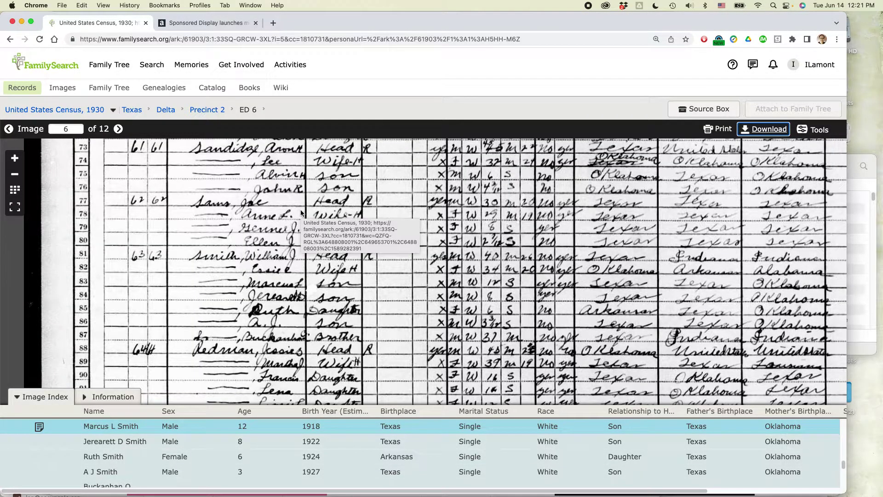
Step: Return to the search results and require an exact match on the last name
click(10, 40)
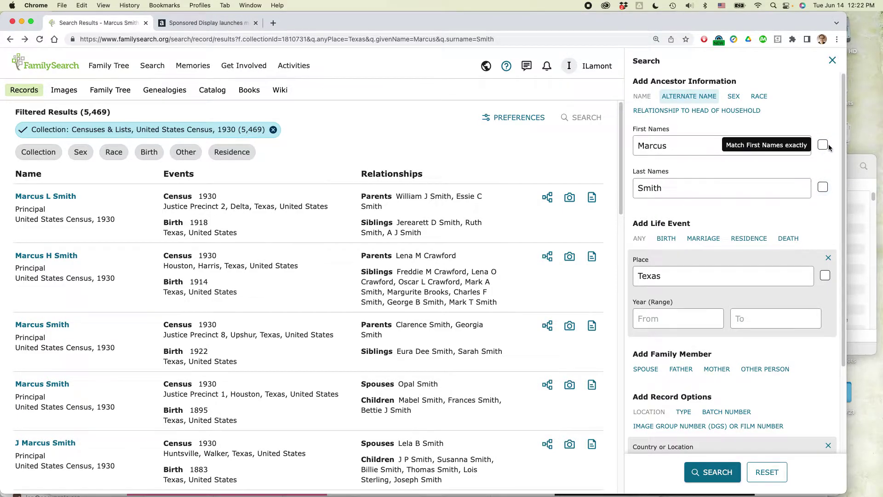
click(823, 187)
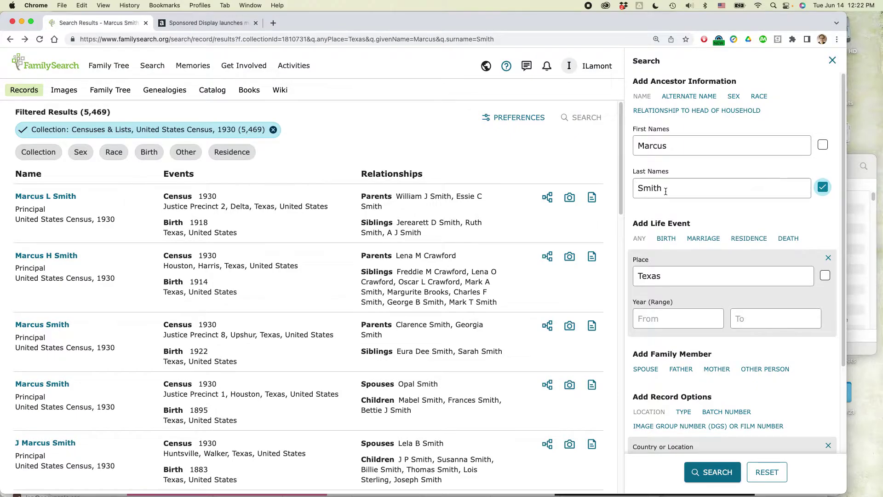
click(683, 144)
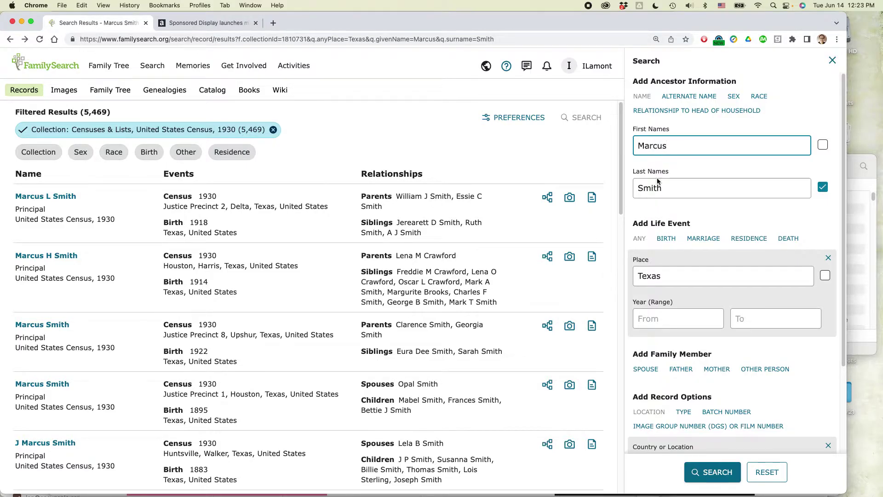
Step: Add a birth event to the search with birthplace Texas and a birth year range of 1908 to 1912
scroll(704, 207, down, 2)
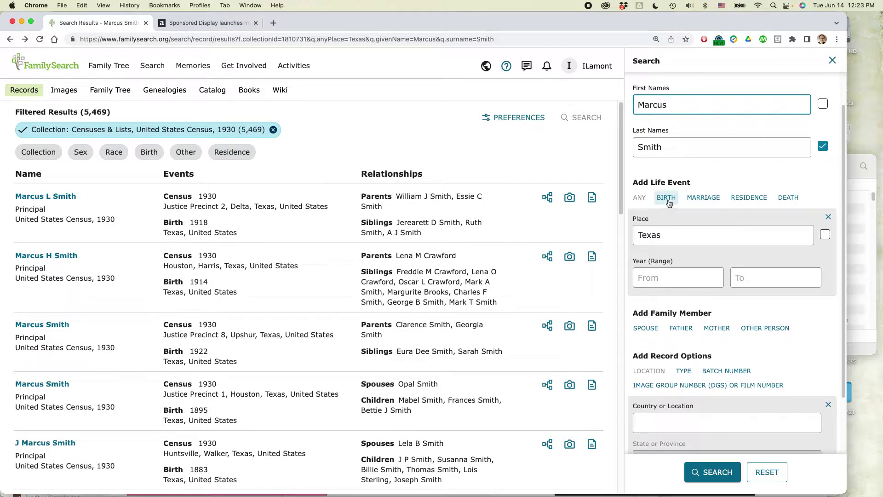
click(668, 199)
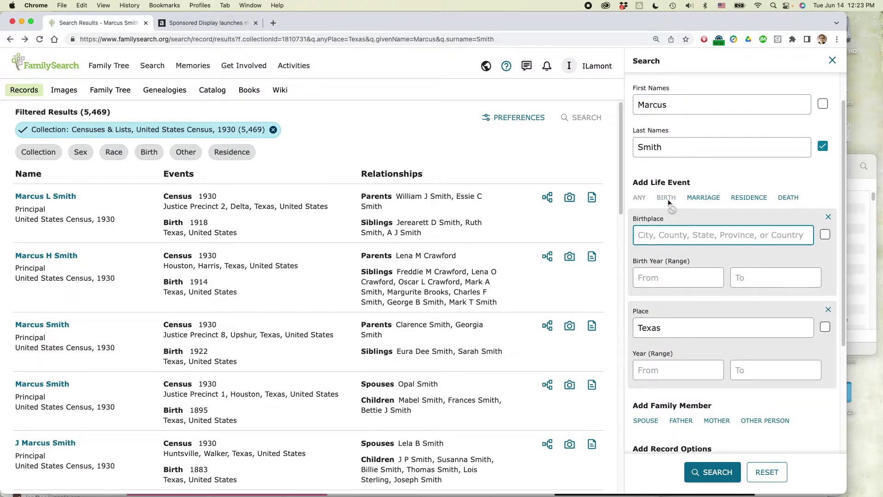
text(Texas)
click(656, 276)
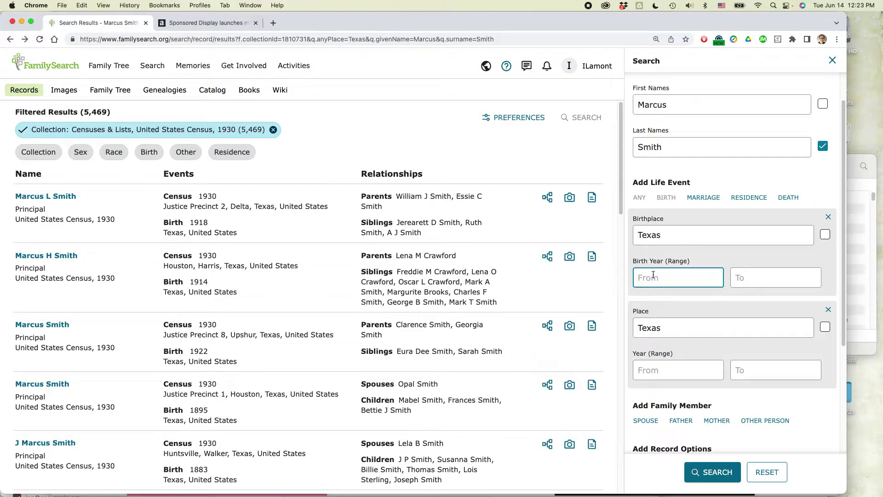
text(1908)
click(766, 282)
text(1912)
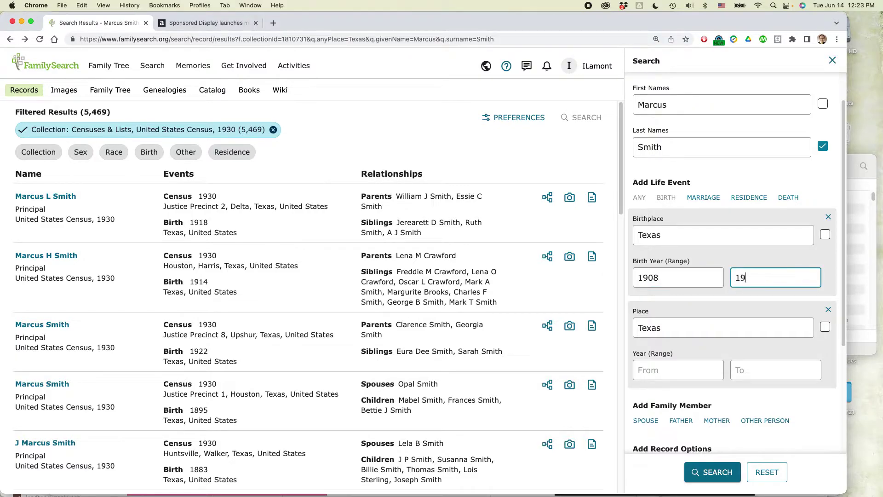
click(719, 298)
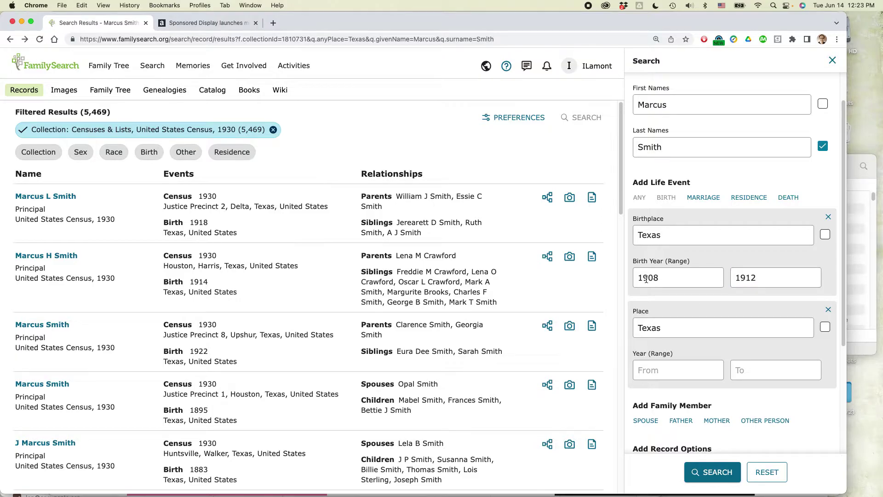
Step: Add another person as a family member in the search criteria and enter that person's first name
scroll(734, 285, down, 1)
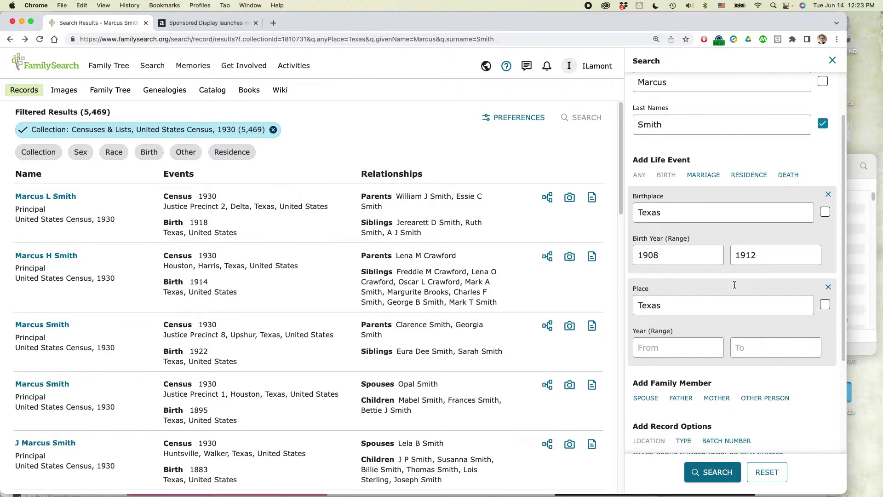
scroll(734, 284, down, 3)
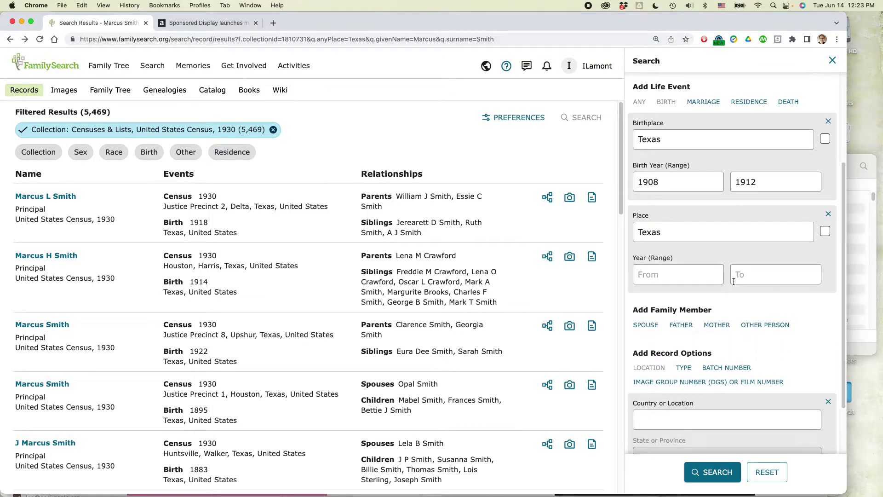
scroll(734, 282, down, 3)
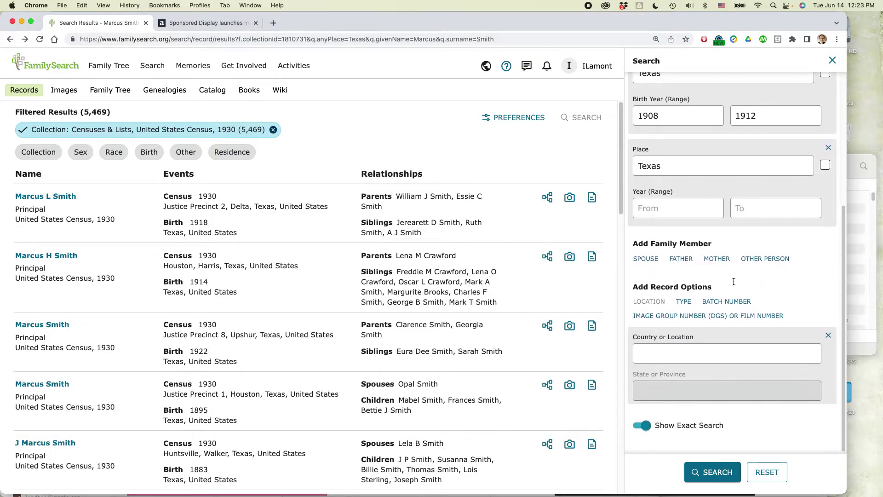
click(760, 260)
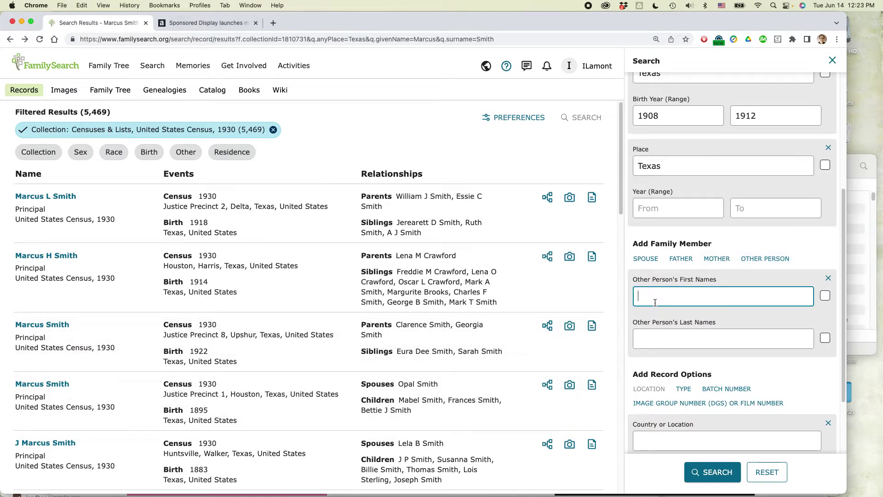
text(Hattie)
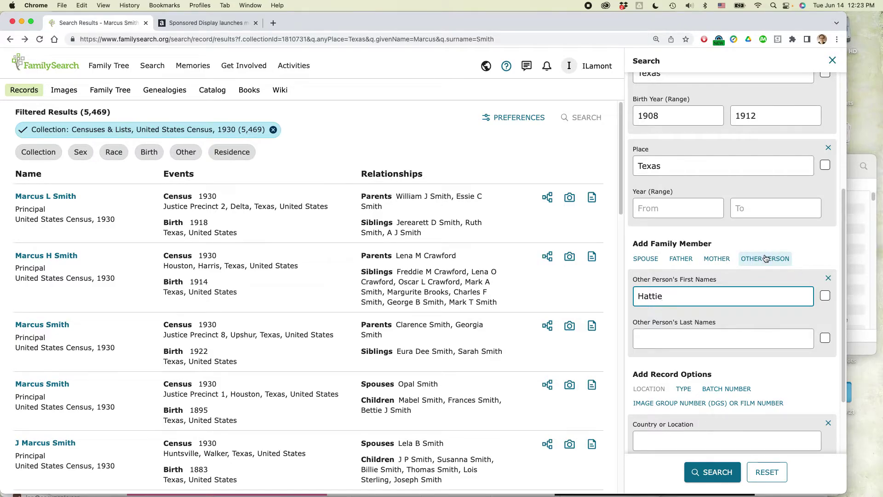
Step: Run the 1930 census search with the added birth and family details, and review the matching records
click(720, 473)
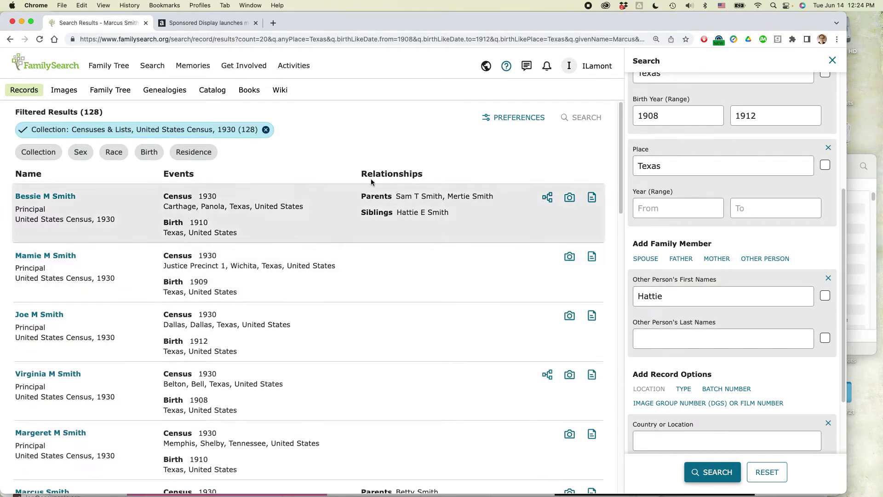
drag(87, 113, 101, 113)
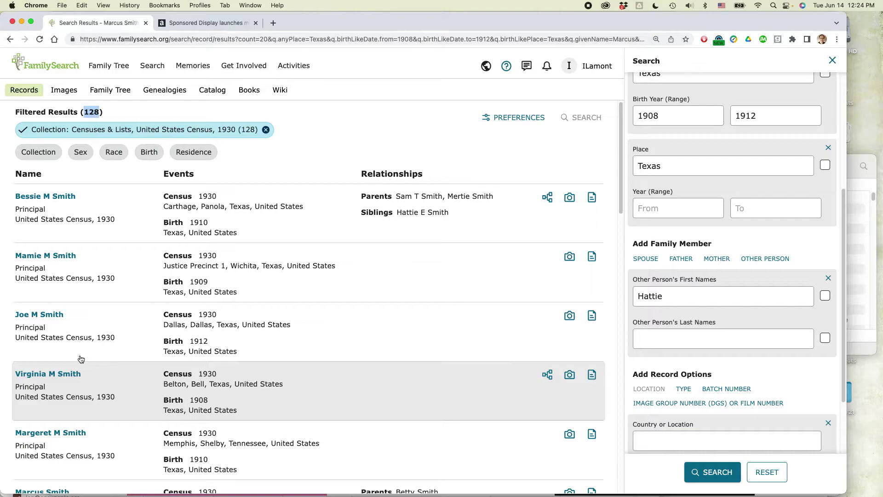
scroll(77, 302, down, 5)
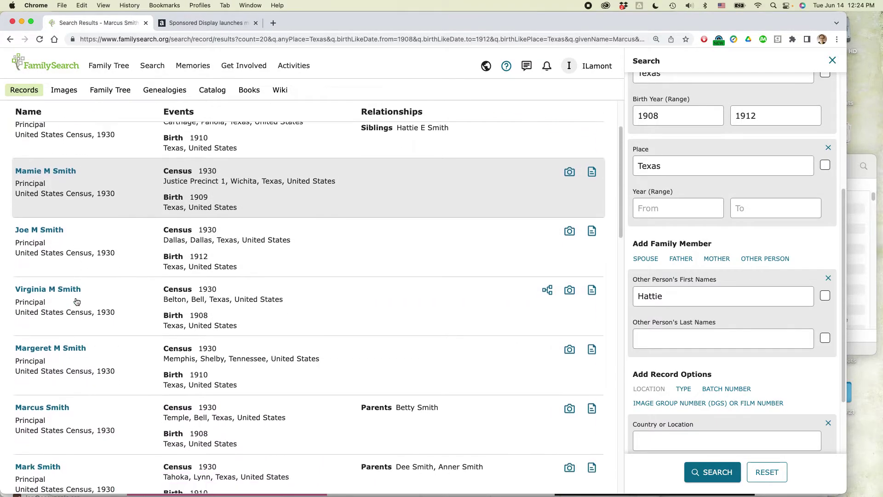
scroll(76, 306, down, 3)
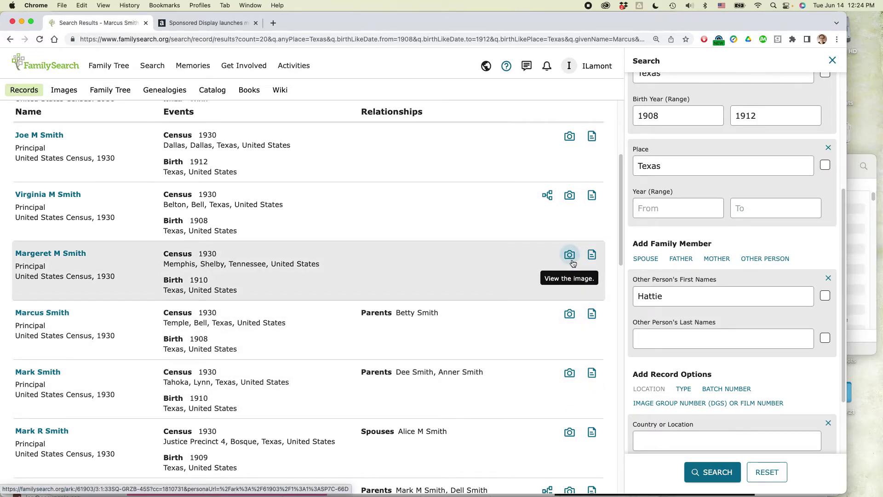
scroll(521, 267, up, 4)
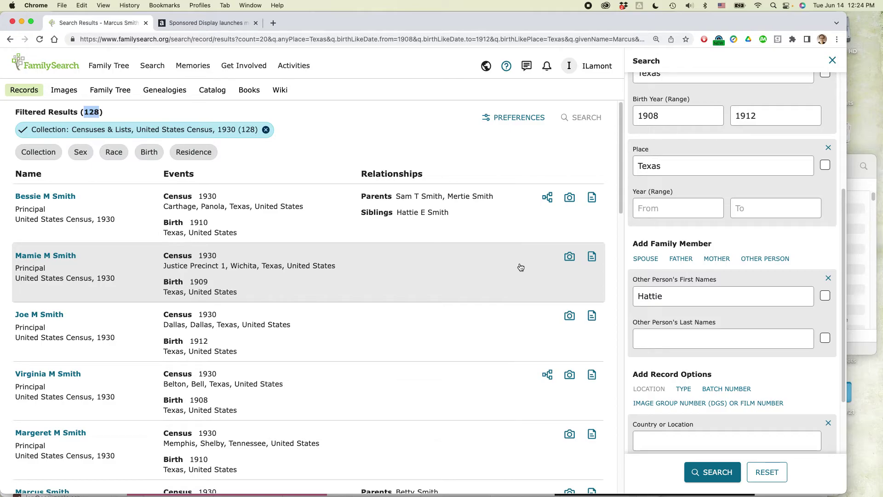
Step: Switch to the EasyGenie website in Safari, open its blog and look over the recent genealogy posts
key(super+Tab)
key(super+Tab)
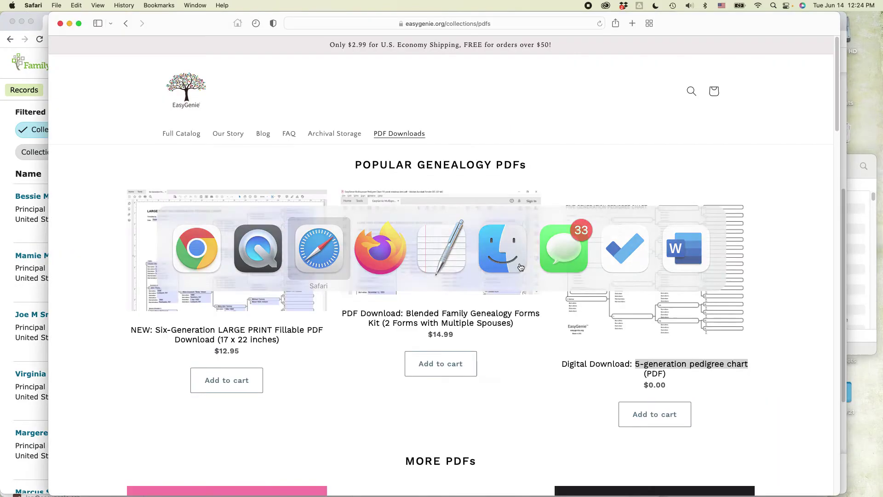
click(260, 134)
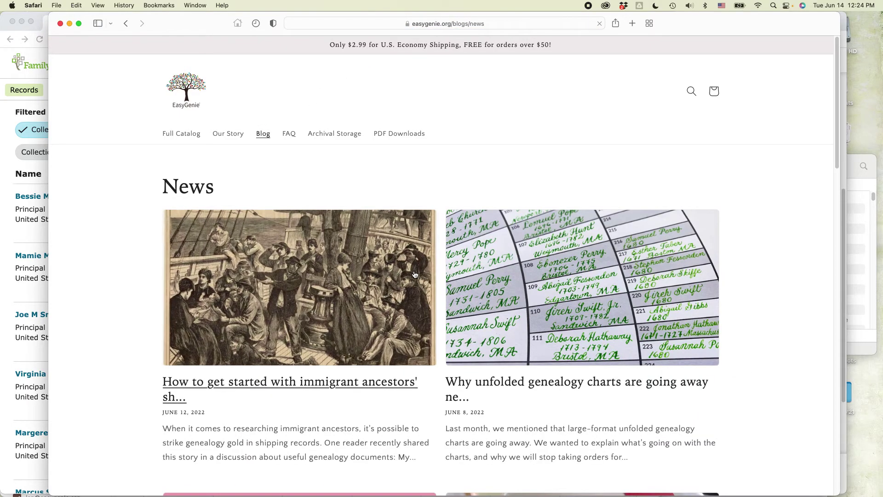
scroll(465, 295, down, 5)
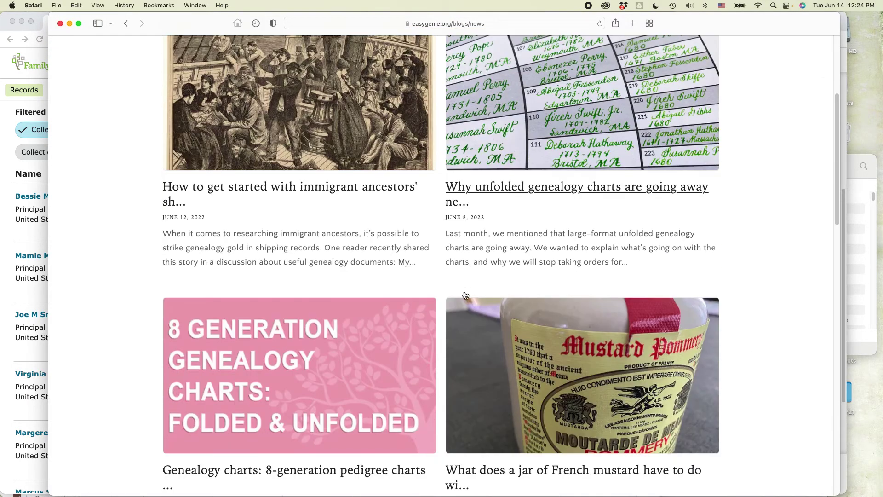
scroll(464, 295, up, 5)
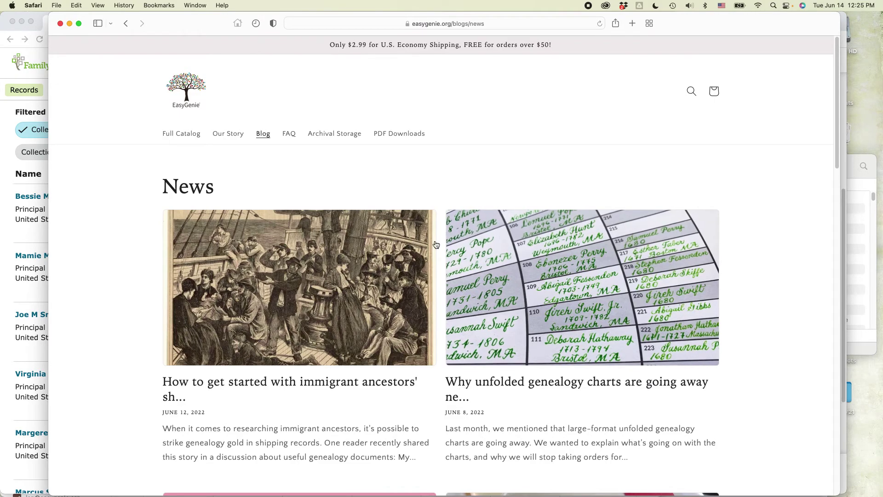
Step: Open EasyGenie's PDF downloads collection and highlight the title of the free 5-generation pedigree chart
click(399, 134)
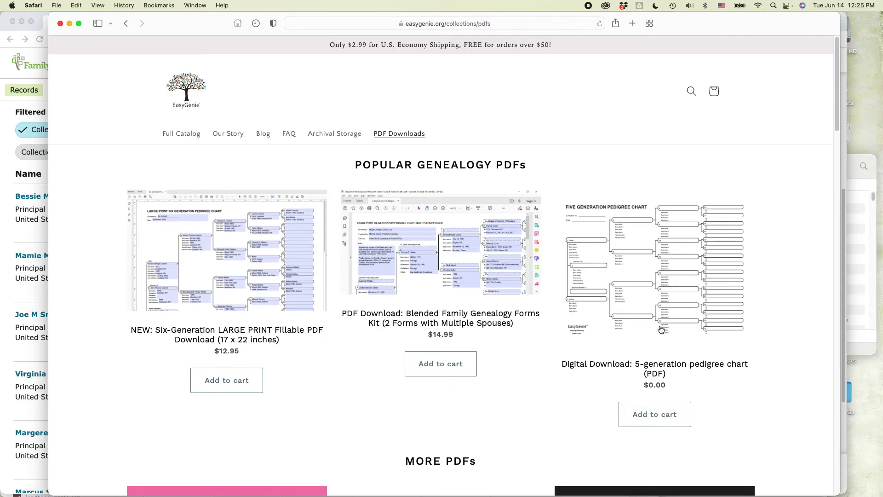
drag(563, 364, 750, 363)
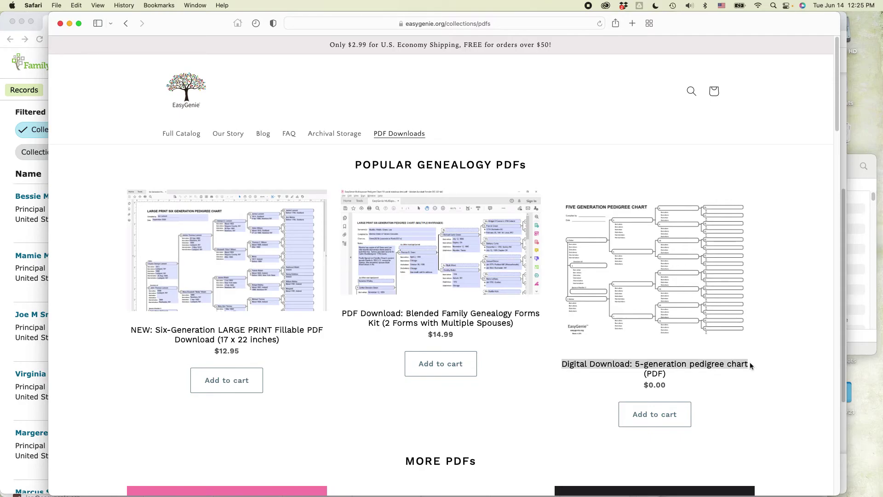